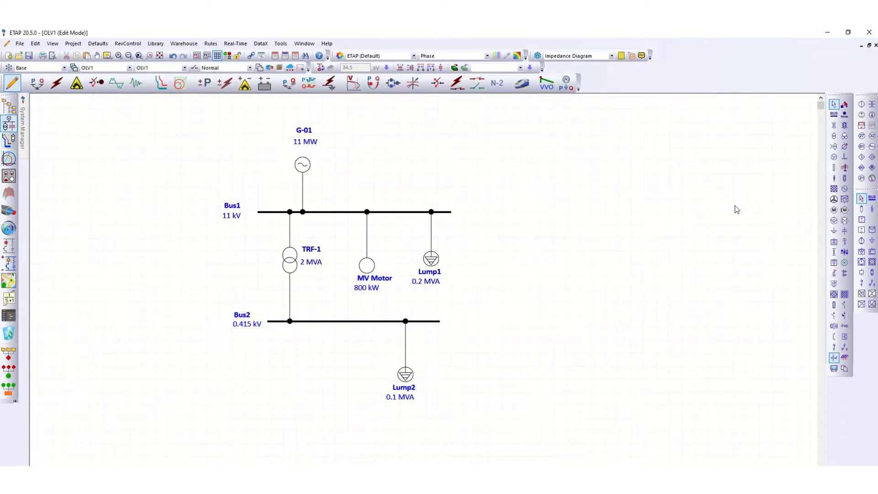
Place Cable2 under Bus2 and motor Mtr1 below it, wiring Mtr1 to Cable2 and Cable2 to Bus2.
click(833, 168)
click(310, 353)
click(834, 210)
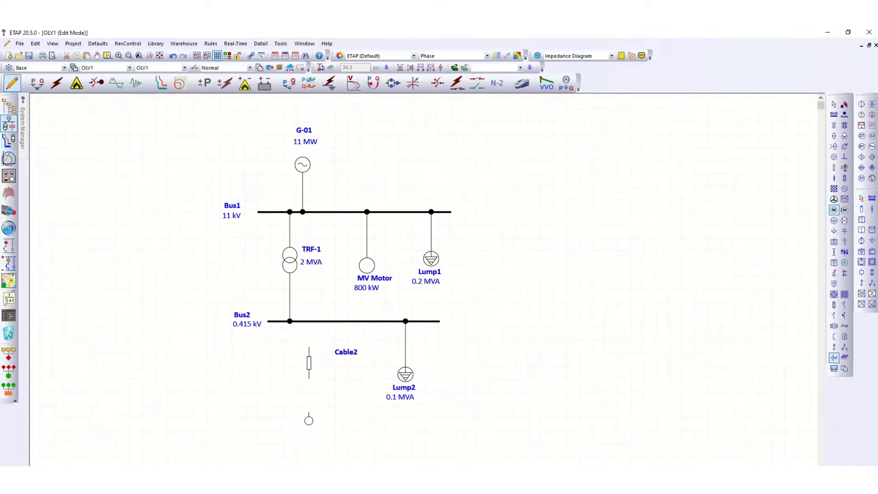
click(310, 416)
drag(311, 412, 309, 378)
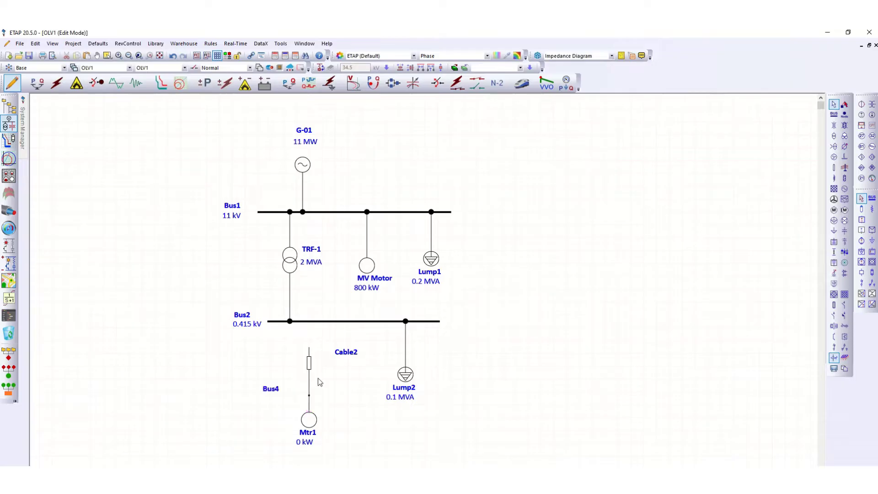
drag(309, 347, 310, 323)
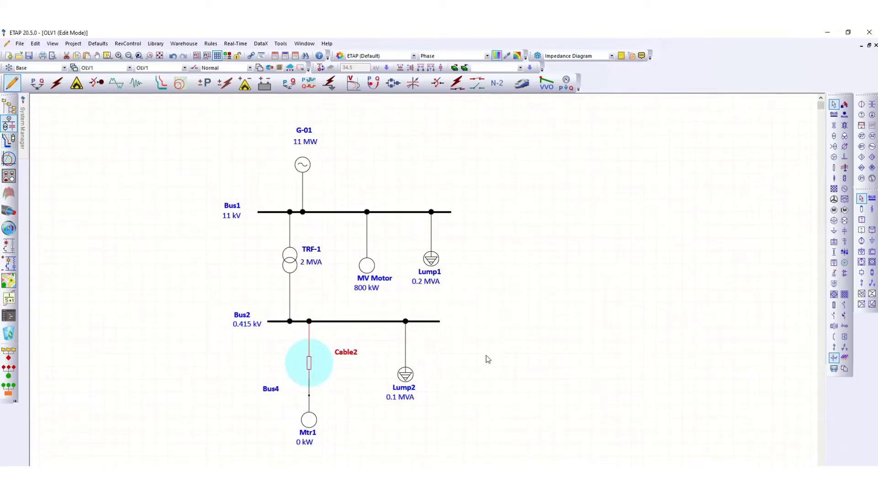
click(508, 343)
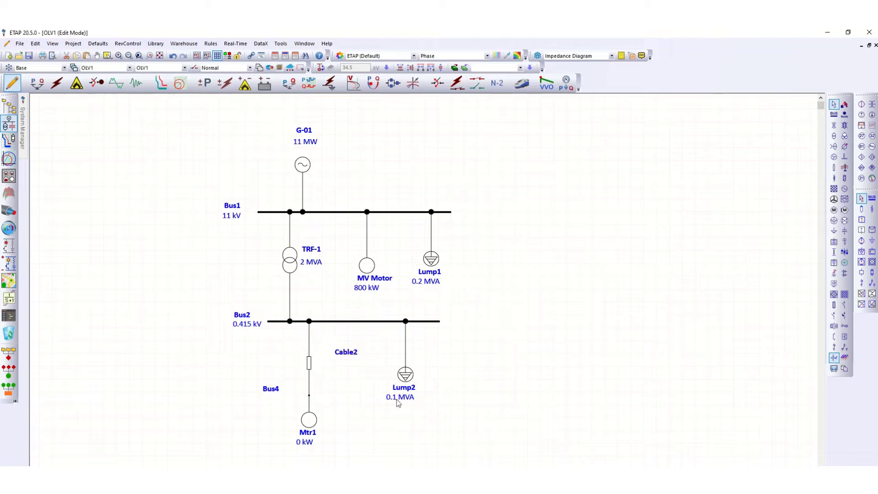
Enter 75 kW as Mtr1's nameplate rating and apply NEC typical values (91.42% PF, 138.3 A FLA).
double_click(309, 435)
drag(416, 119, 589, 118)
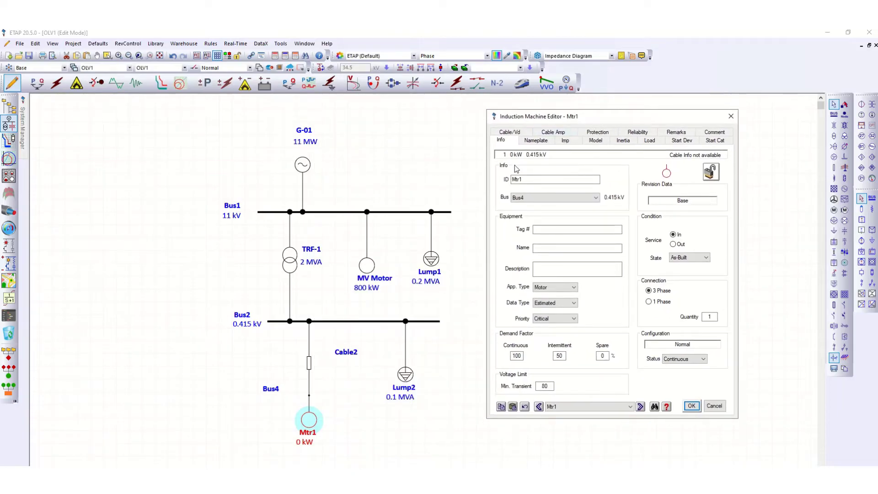
click(535, 140)
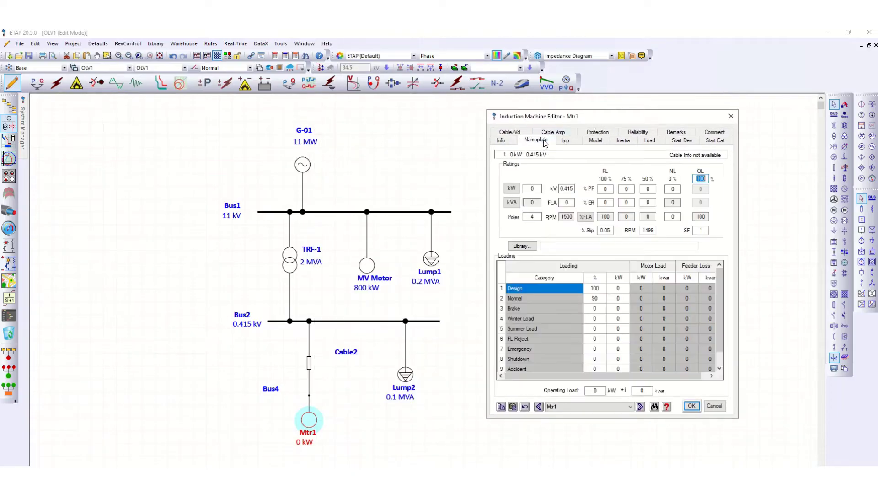
click(532, 189)
text(75)
key(Tab)
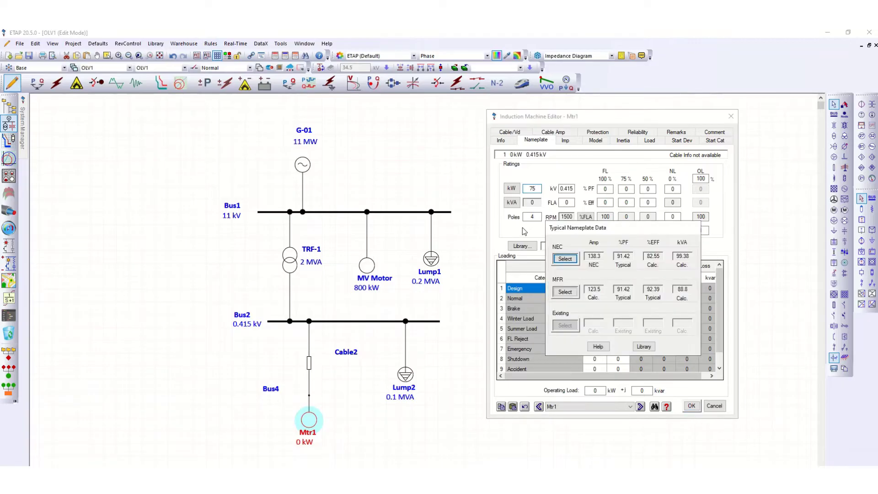
click(565, 259)
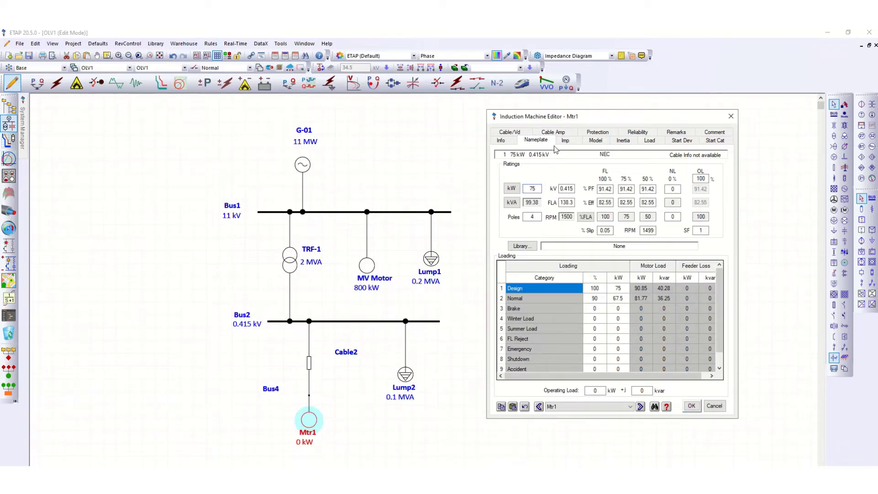
click(691, 406)
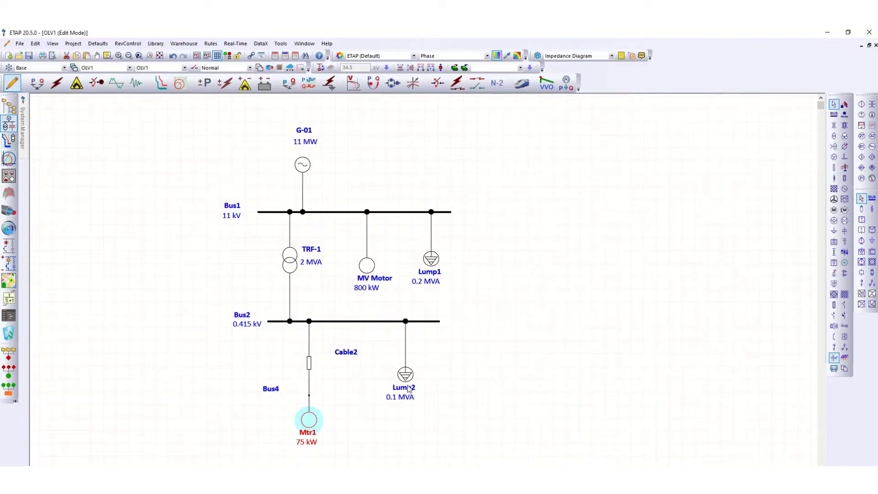
In Cable2's Cable Editor, enter a length of 100 with the unit kept as m.
double_click(309, 364)
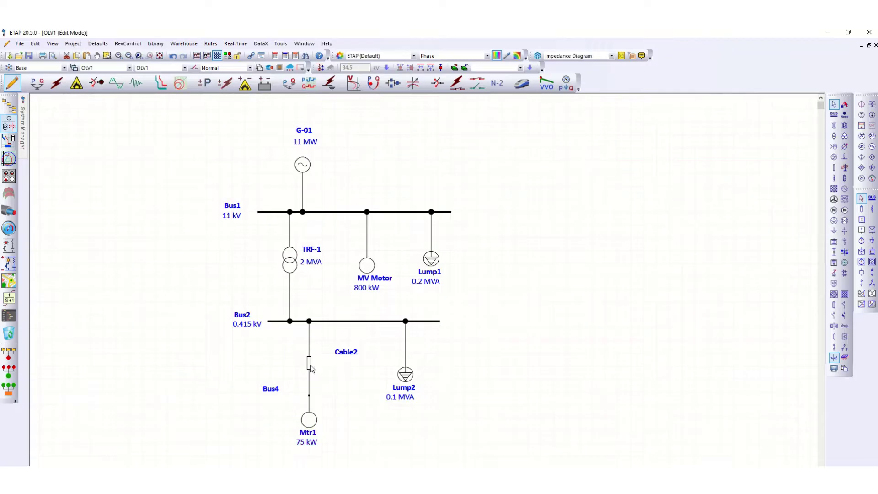
drag(406, 106, 571, 110)
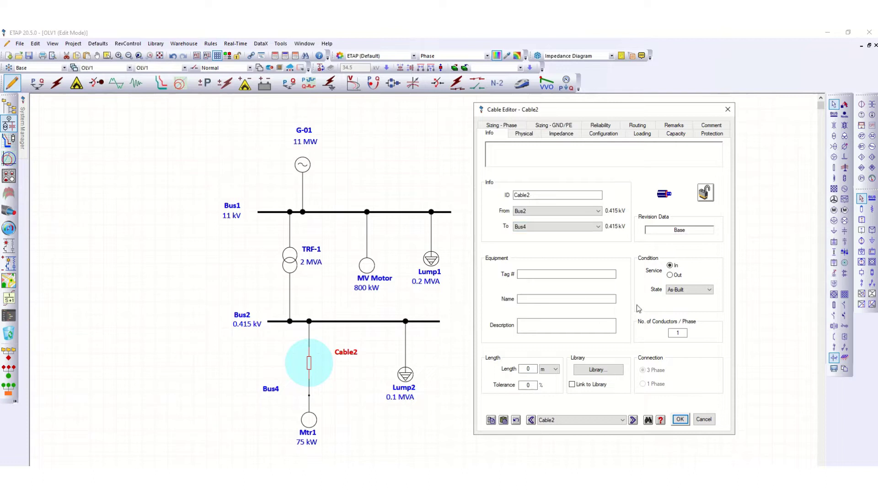
double_click(525, 368)
click(555, 369)
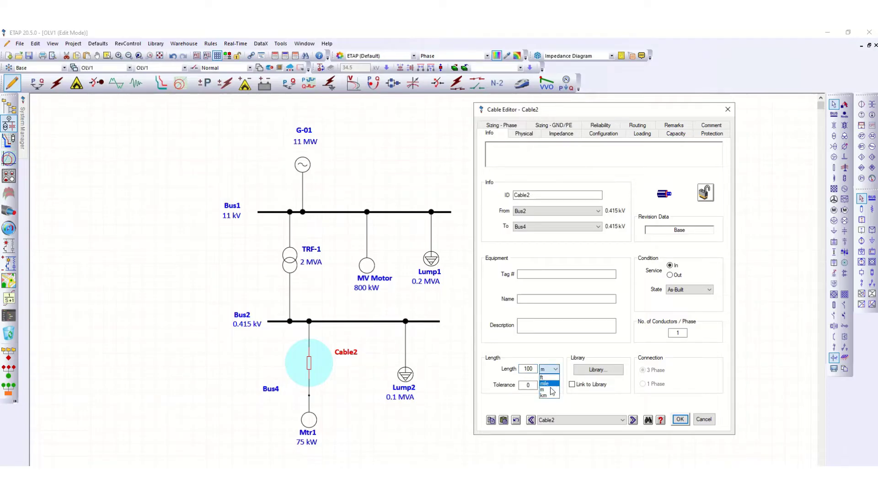
click(553, 358)
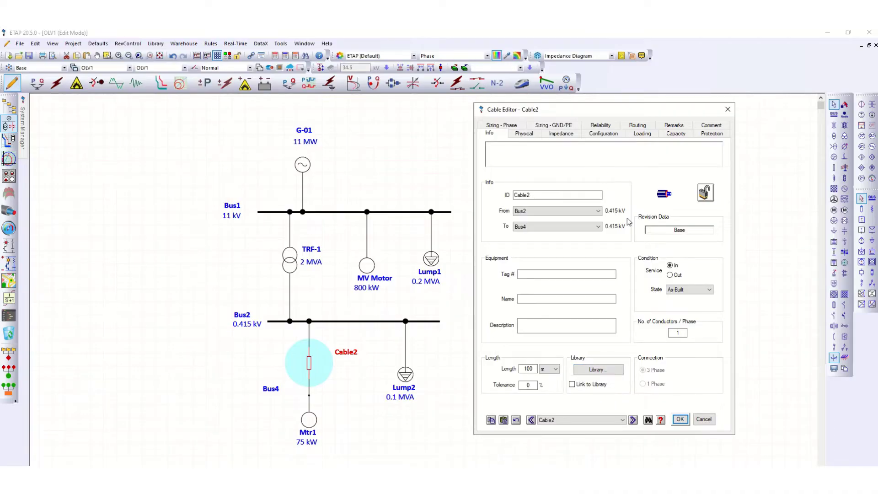
click(597, 370)
Select the BS5467 XLPE 3/C copper cable (row 541) in the cable library.
drag(733, 121, 610, 133)
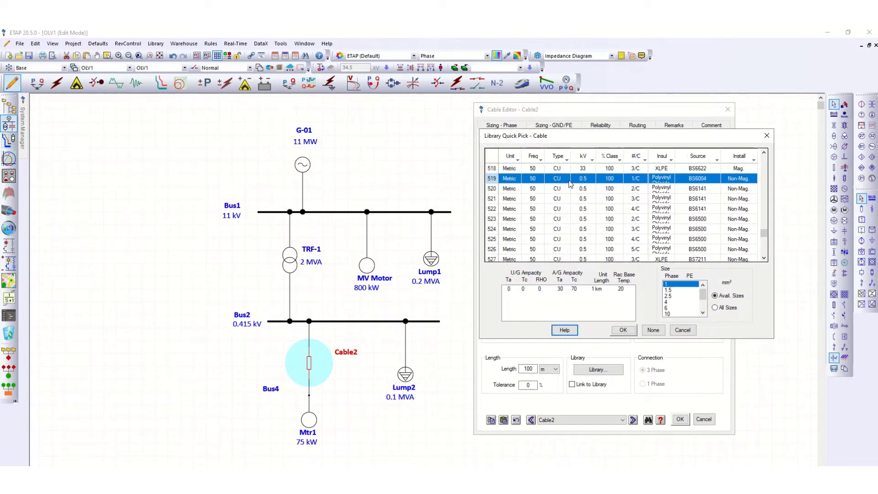
scroll(574, 179, down, 1)
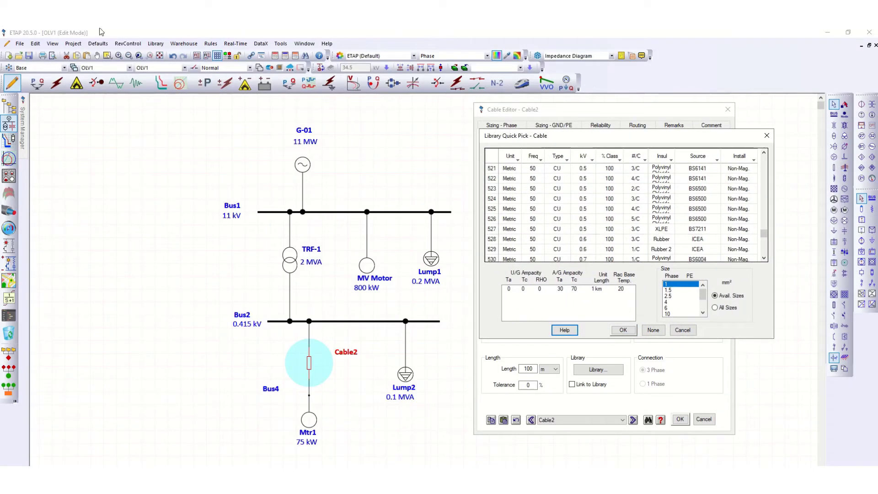
scroll(565, 214, down, 1)
scroll(562, 217, down, 5)
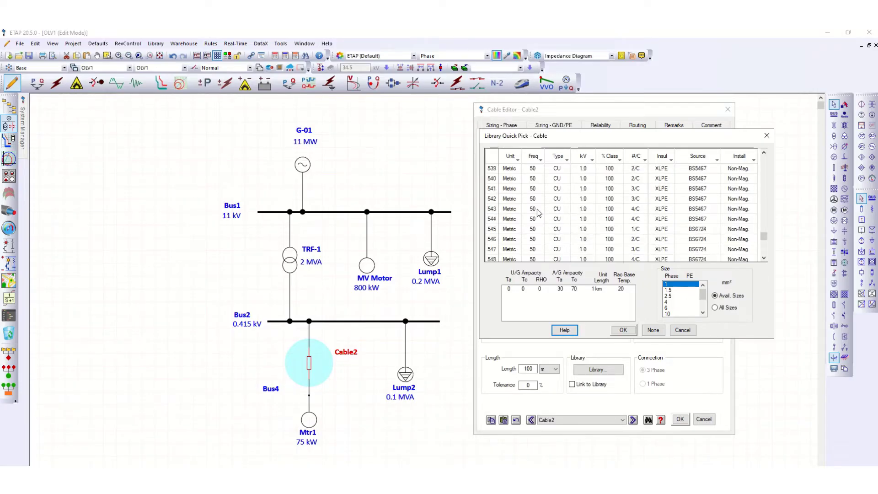
click(532, 188)
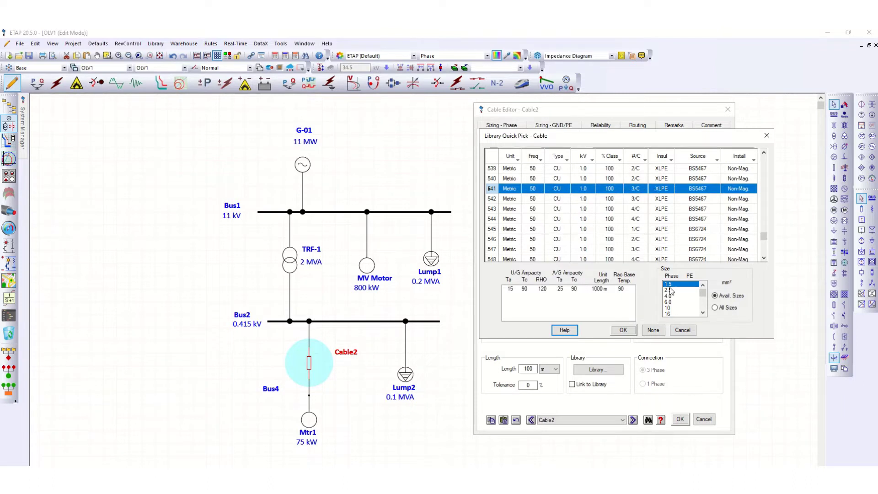
Choose the 120 mm² phase conductor size and accept it for Cable2.
click(703, 312)
double_click(703, 313)
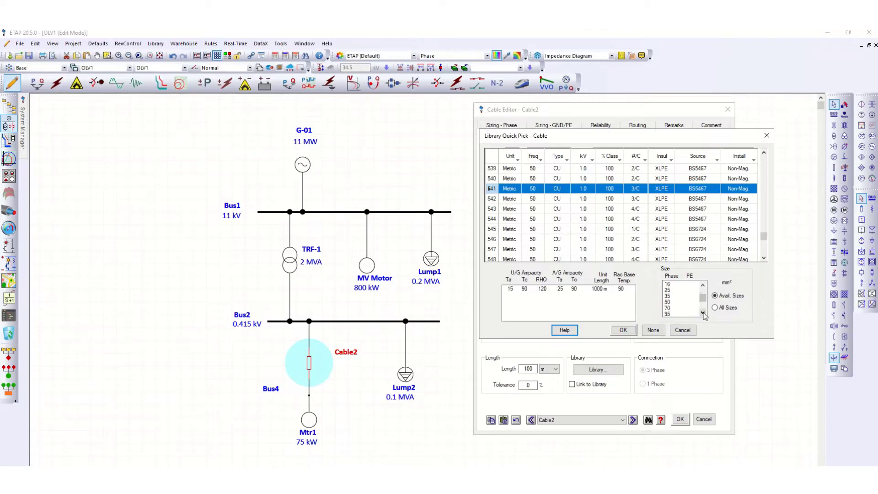
double_click(702, 313)
click(702, 312)
click(671, 302)
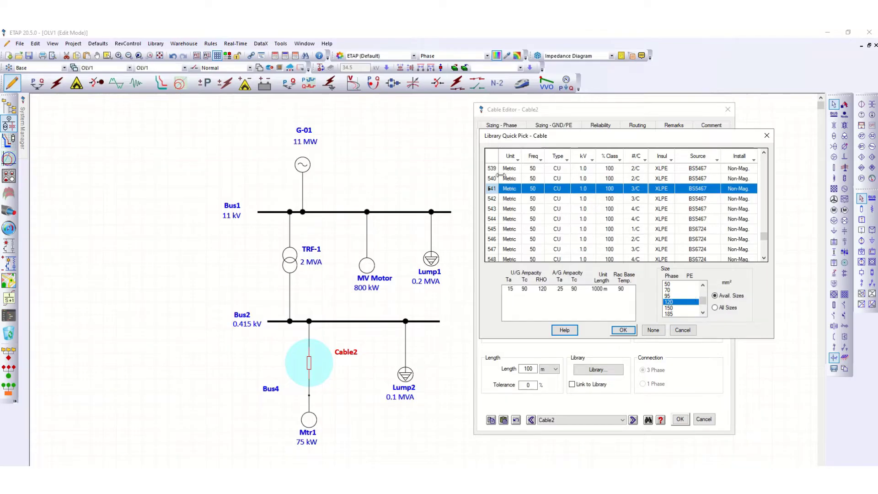
click(622, 331)
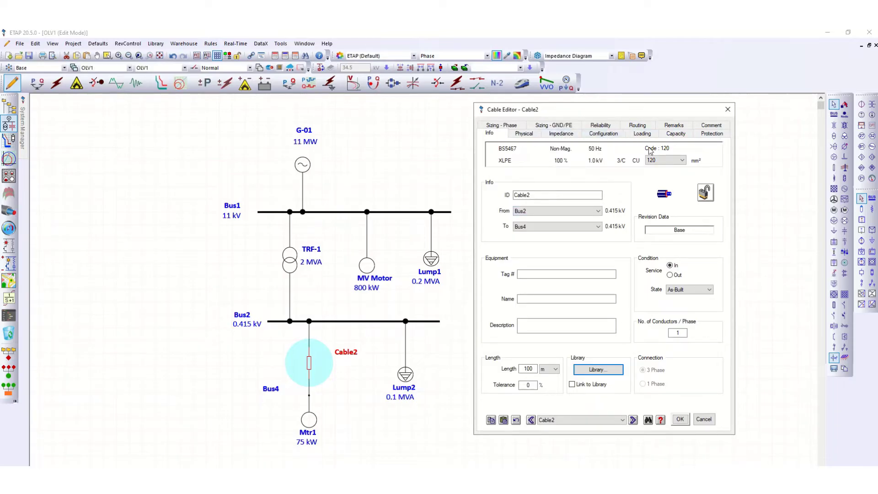
click(680, 419)
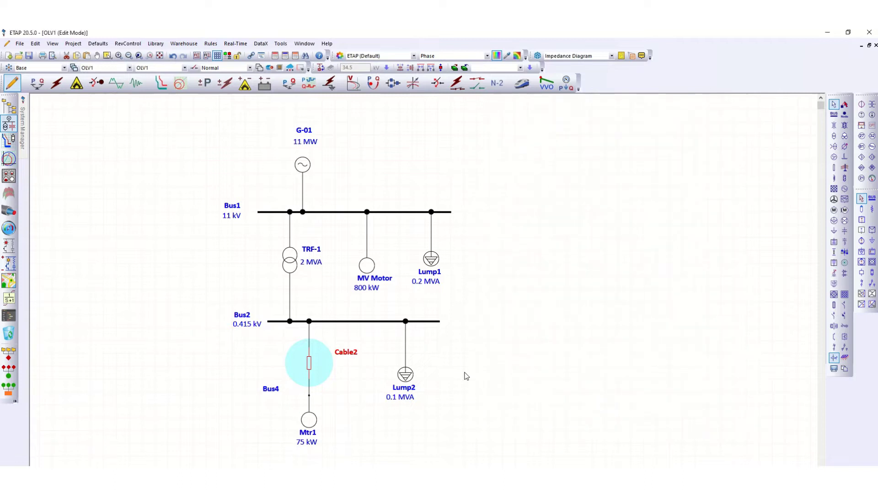
Run a load flow and move Cable2's label above its 1-3/C 120 size text.
click(571, 289)
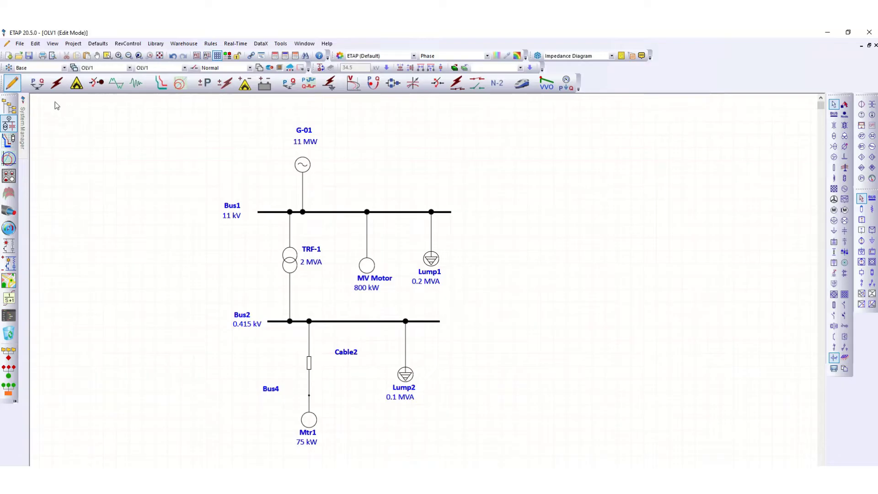
click(38, 88)
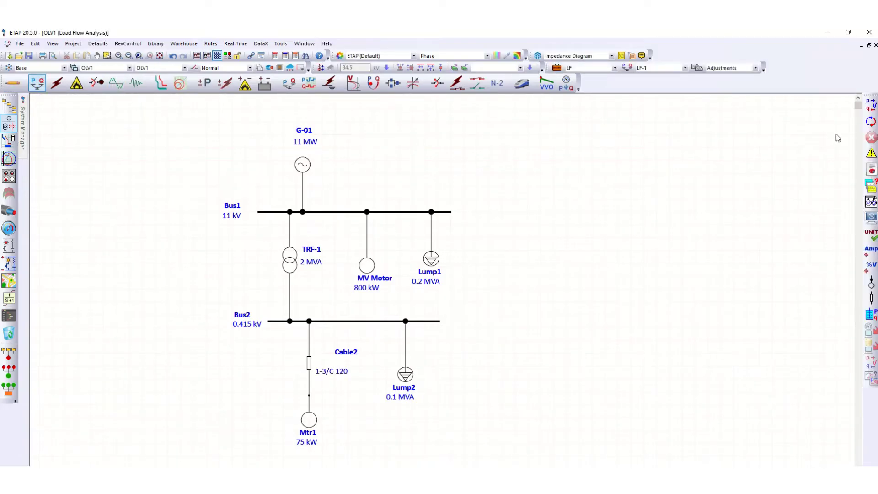
click(871, 105)
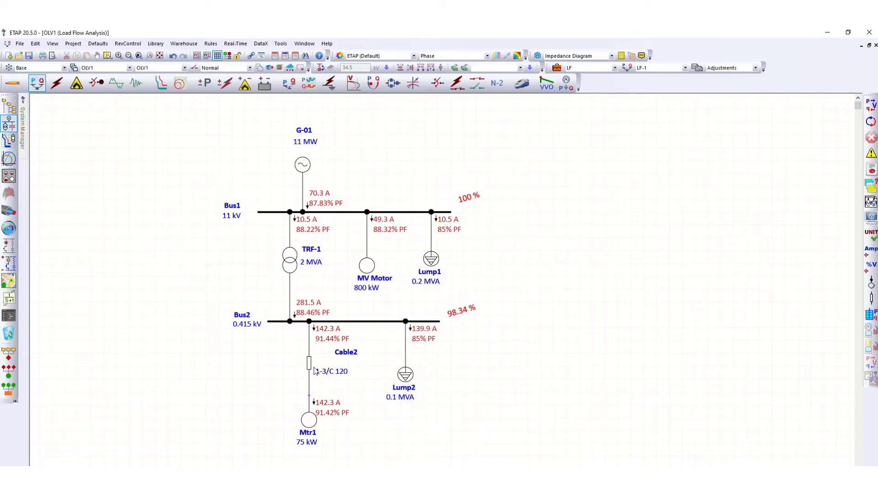
drag(349, 357, 336, 362)
Enable Cable Load Amp updating in the Load Flow Study Case and save the settings.
click(559, 70)
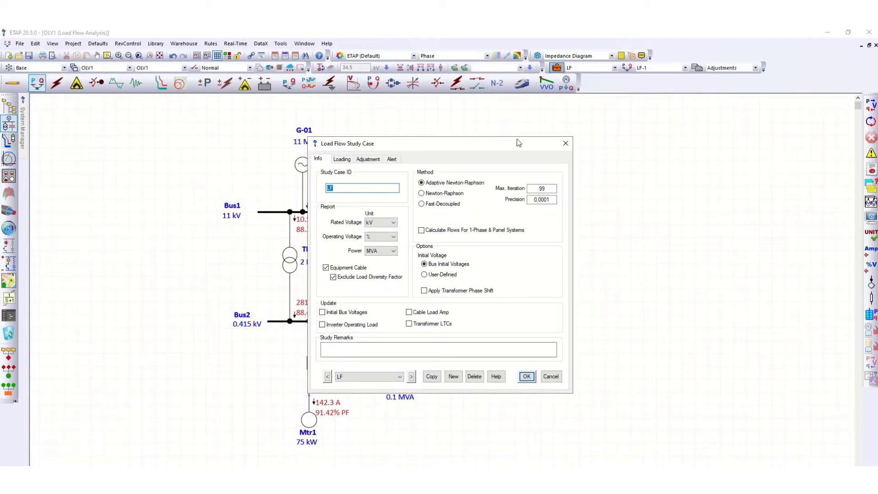
drag(517, 142, 683, 133)
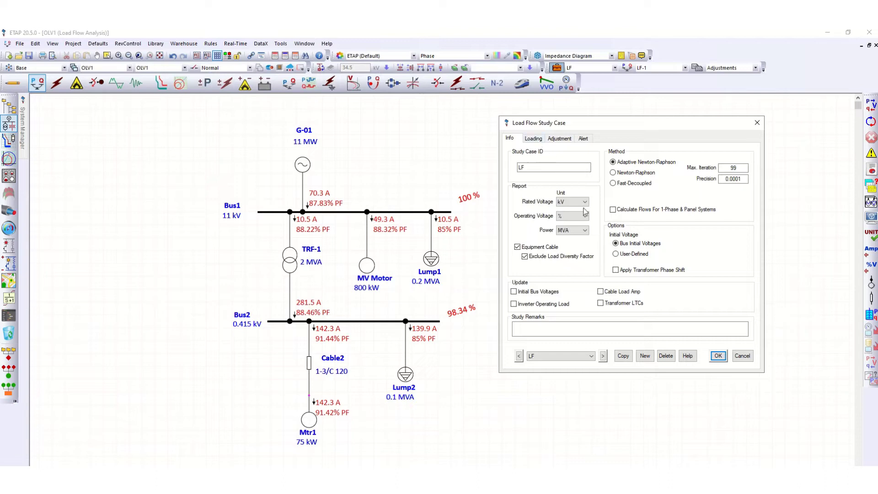
click(602, 293)
click(716, 359)
click(534, 139)
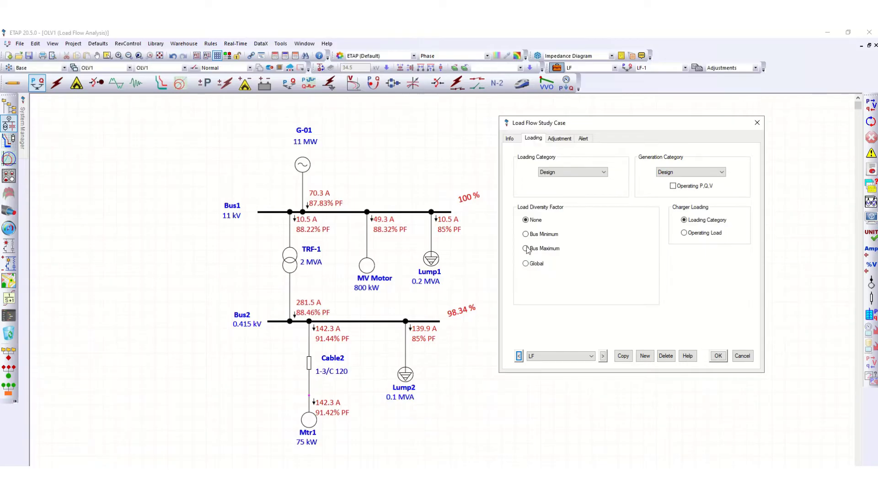
click(510, 138)
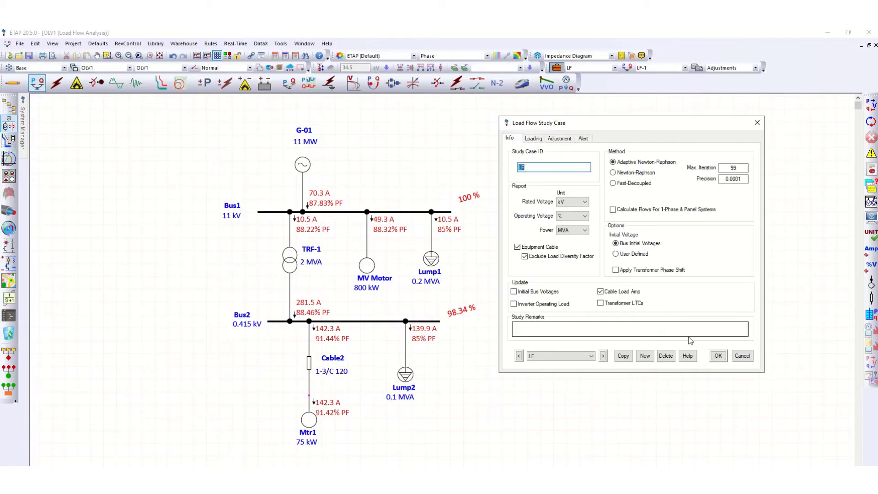
click(718, 355)
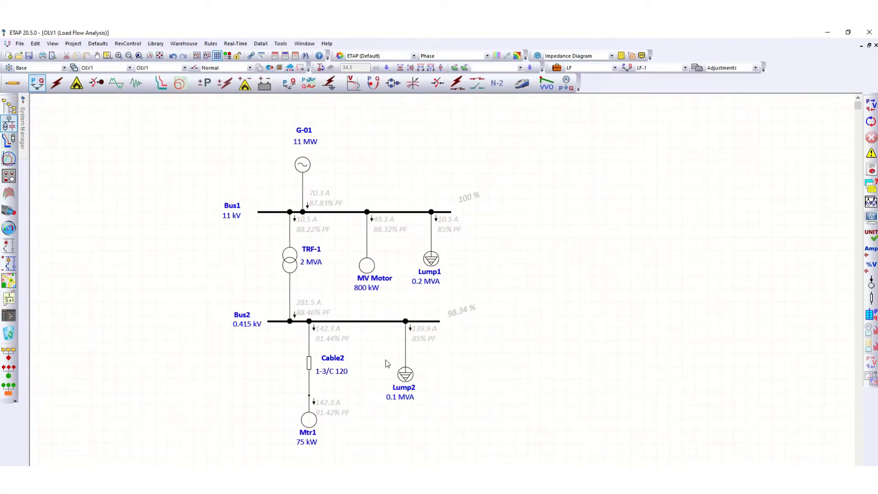
Open Cable2's editor beside the diagram and view its Loading, then Capacity settings.
double_click(308, 364)
drag(390, 107, 602, 110)
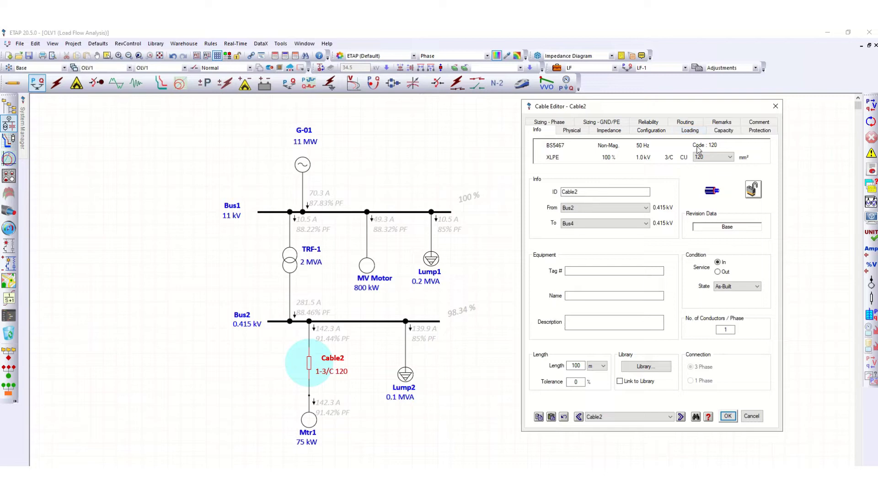
click(691, 131)
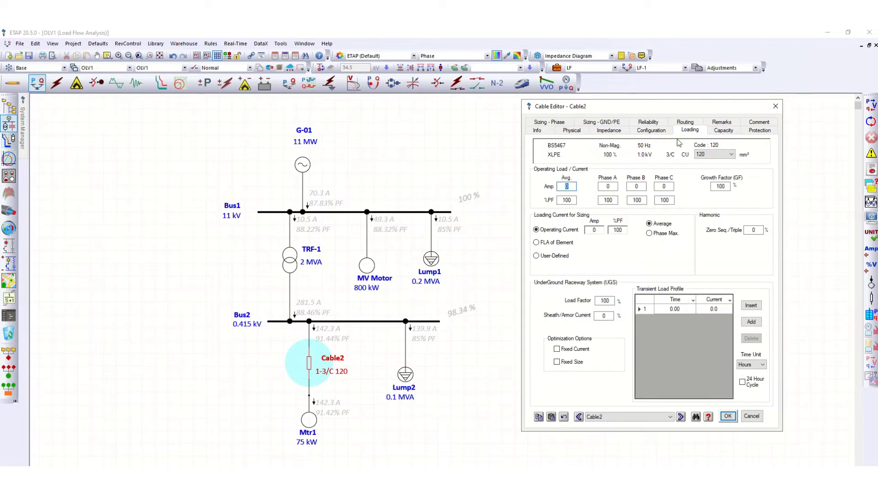
click(724, 132)
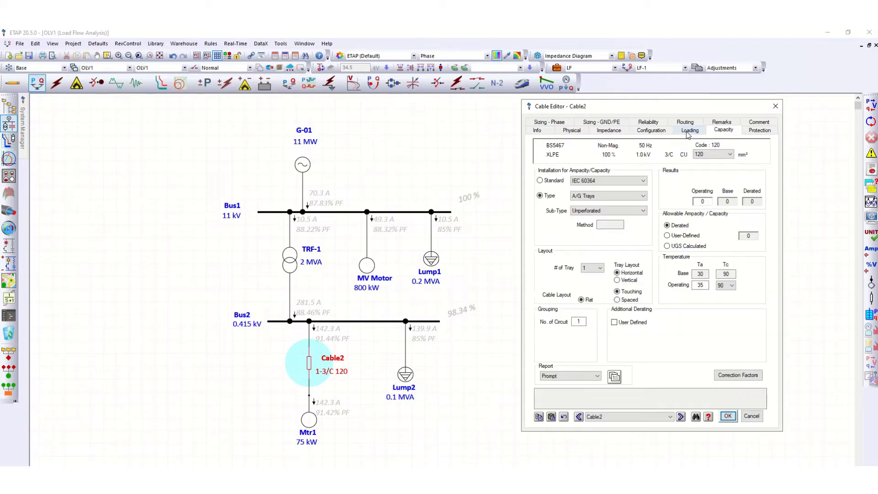
Set Cable2's ampacity standard to IEEE 399 with 2 rows and 4 columns, and save.
click(541, 181)
click(624, 185)
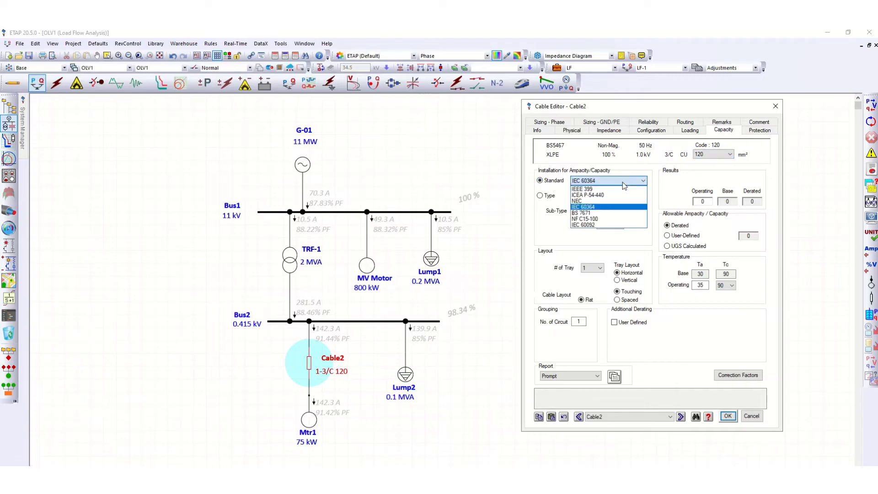
click(600, 191)
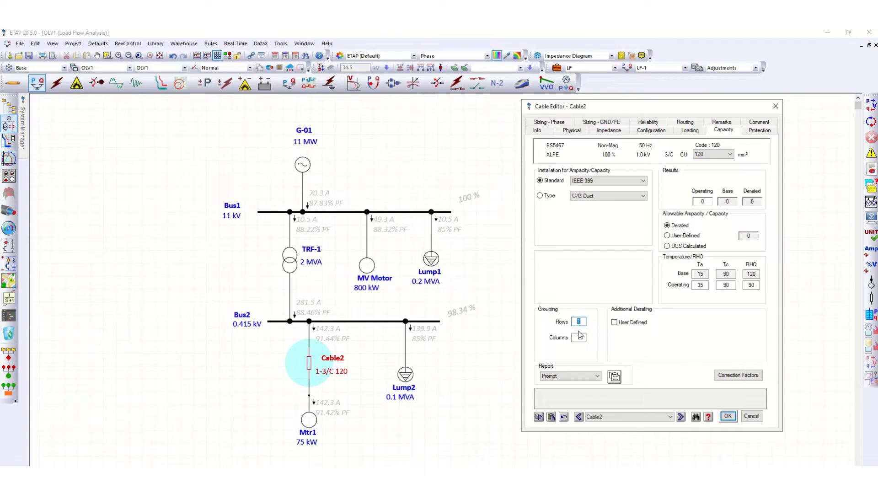
text(2)
double_click(575, 337)
text(4)
click(692, 132)
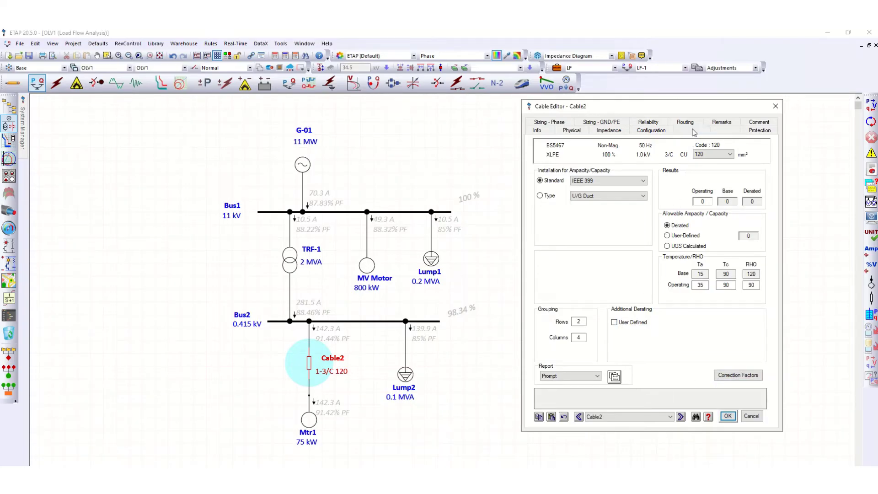
click(728, 416)
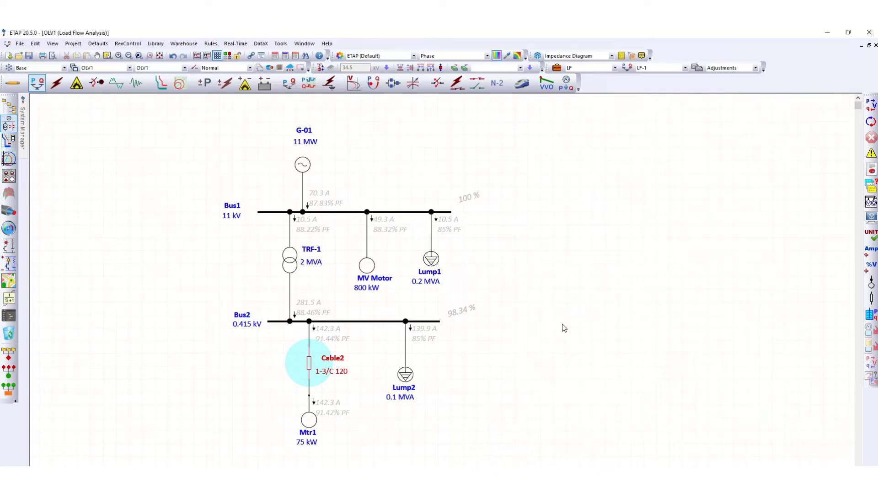
Rerun the load flow and check Cable2's Loading data showing 142.3 A at 91.42% PF.
click(871, 106)
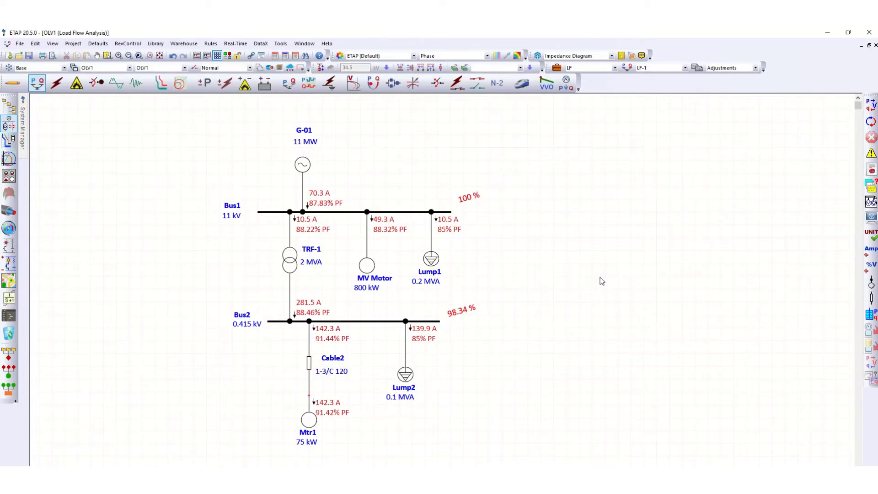
double_click(310, 363)
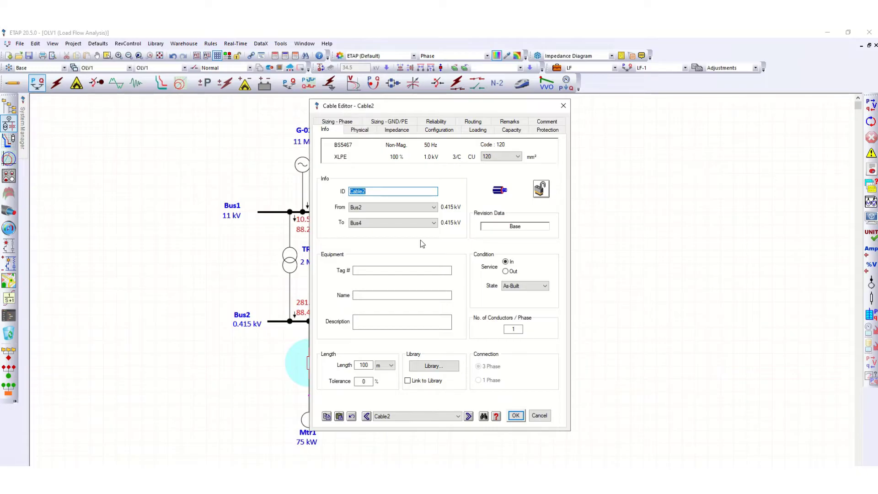
click(477, 131)
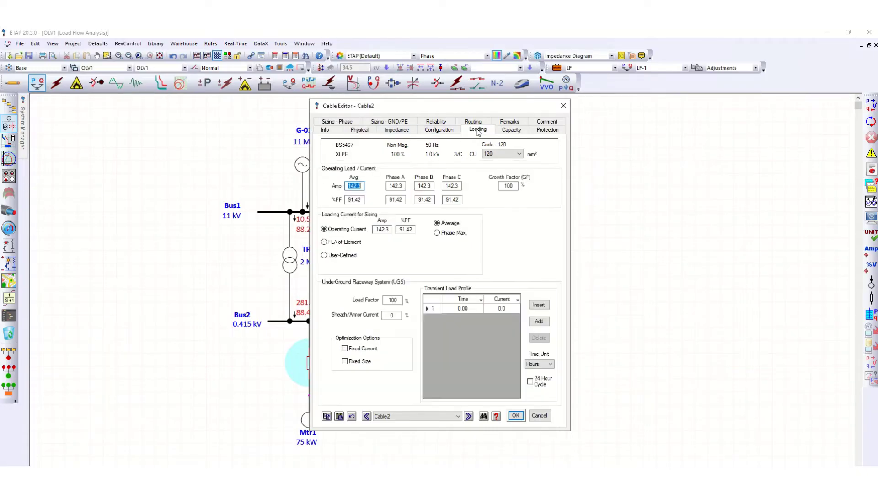
drag(456, 106, 641, 102)
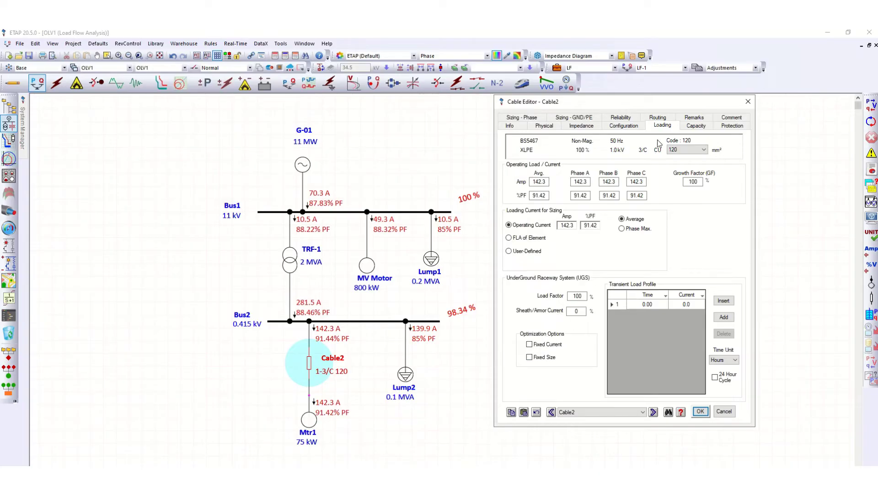
Check Cable2's Capacity results showing 142.3 A operating current, then return to Info.
click(697, 126)
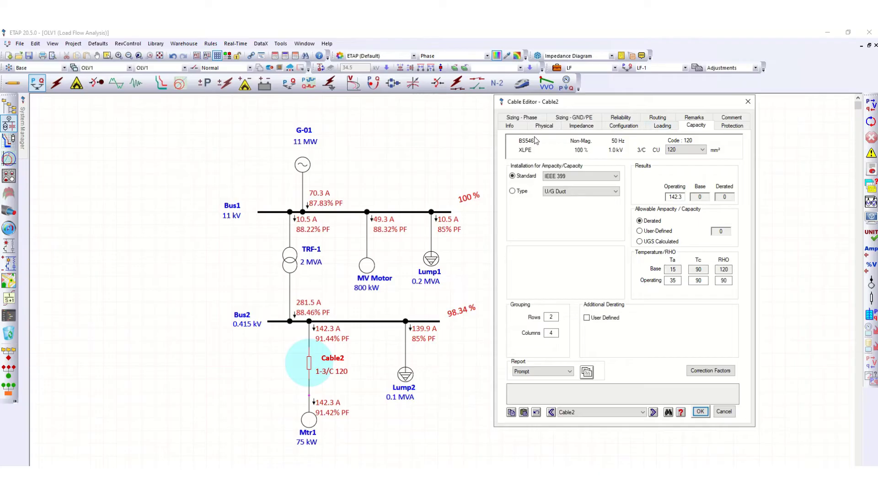
click(510, 127)
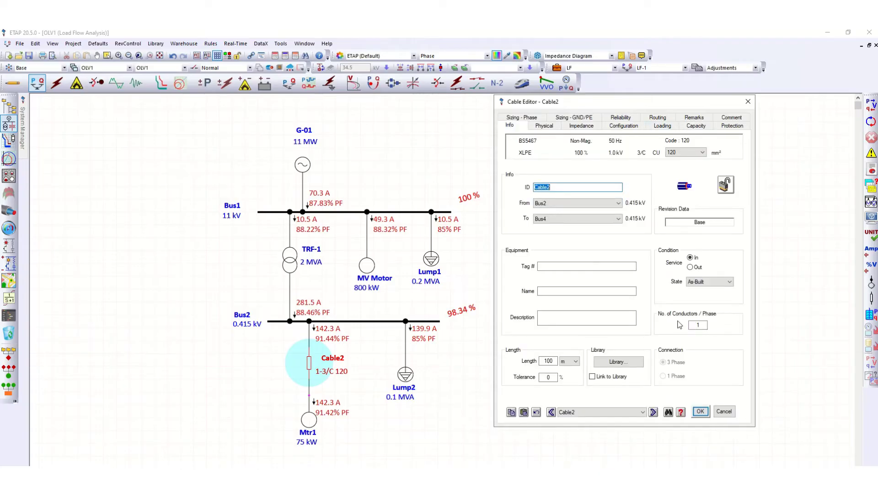
Open Cable2's phase sizing and check the 2% max voltage drop, which recommends 95 mm².
click(521, 117)
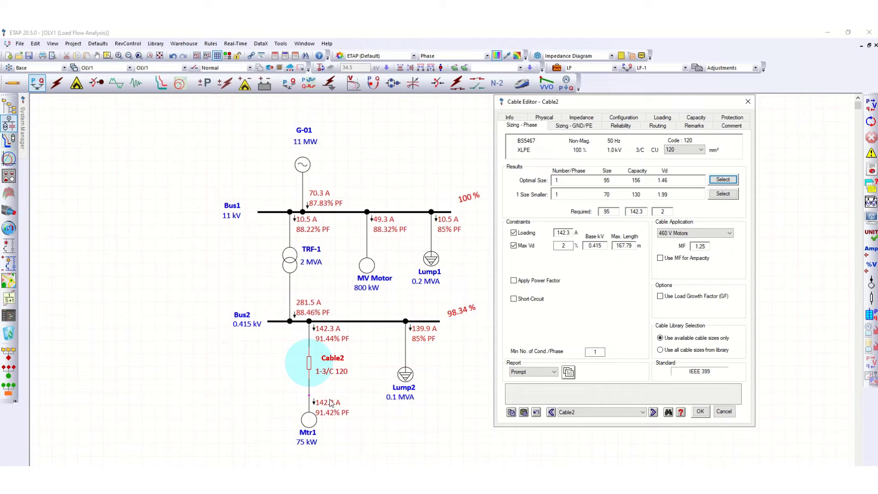
click(566, 246)
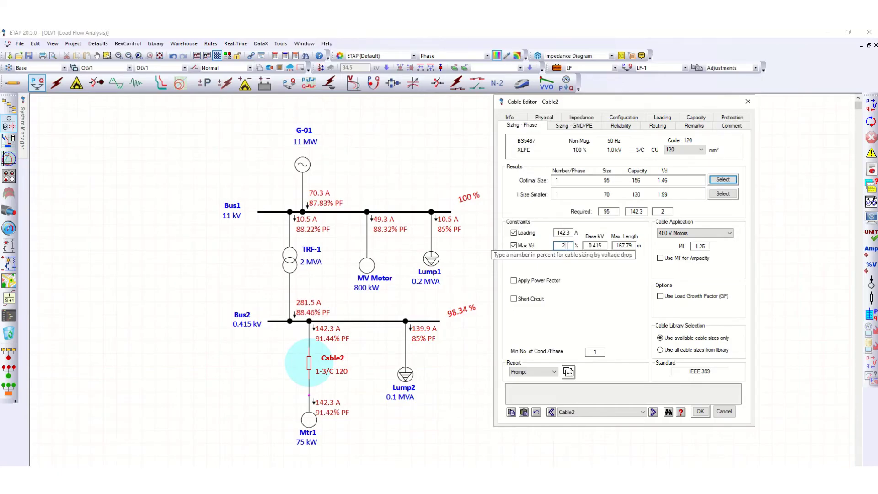
drag(567, 245, 559, 246)
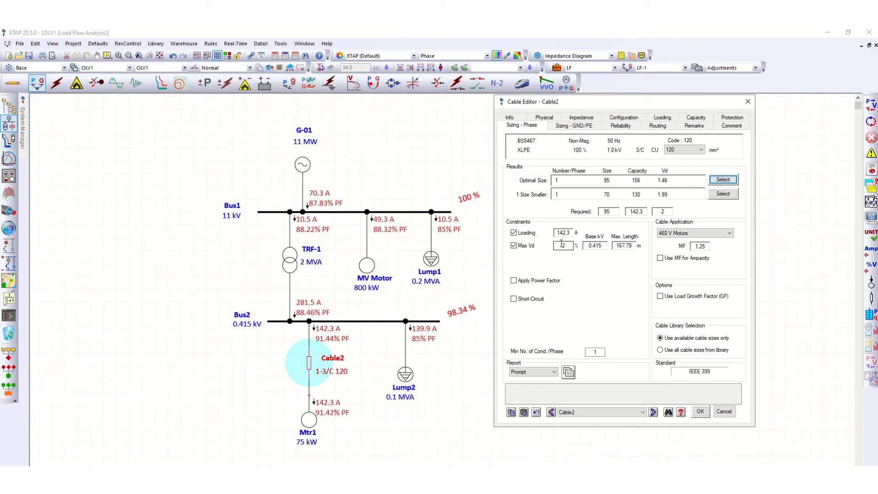
click(568, 245)
double_click(568, 247)
Apply the optimal 95 mm² size, then set minimum conductors per phase to 2, giving 2 × 35 mm².
click(722, 179)
double_click(593, 352)
text(2)
Set Cable2's minimum conductors per phase back to 1, restoring the single 95 mm² recommendation.
double_click(559, 245)
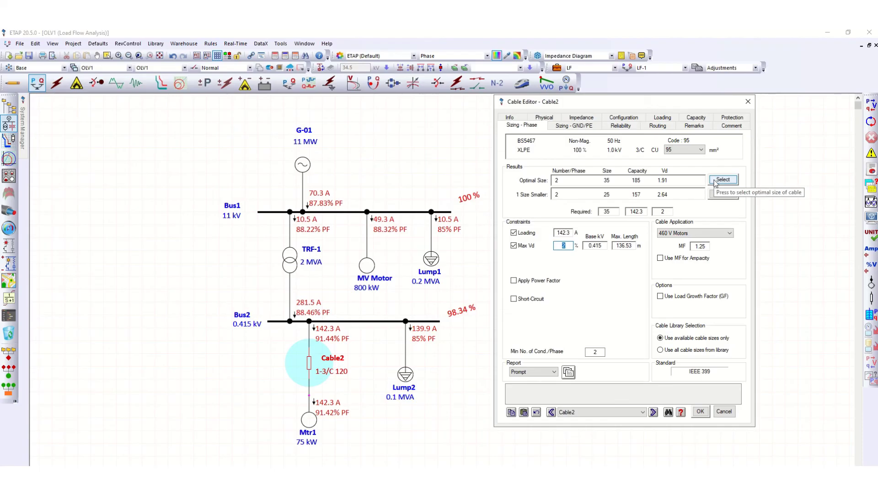
double_click(590, 352)
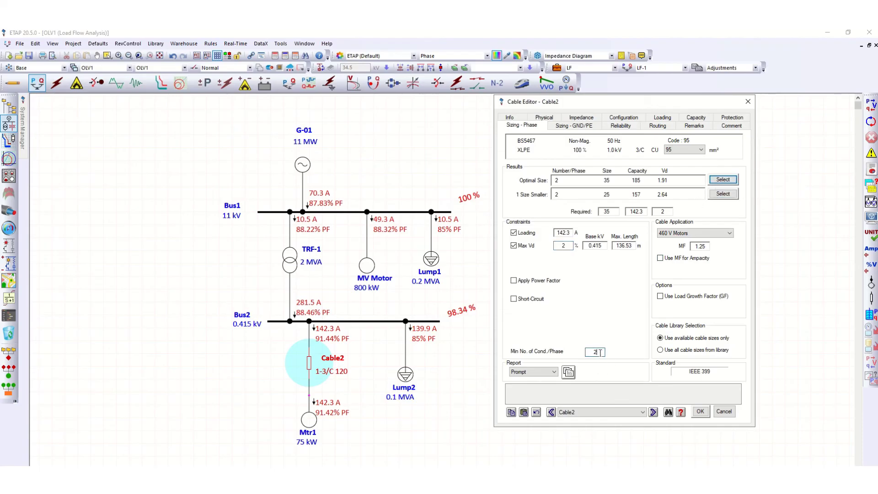
text(1)
Apply the 95 mm² size and save Cable2 so it reads 1-3/C 95.
click(727, 181)
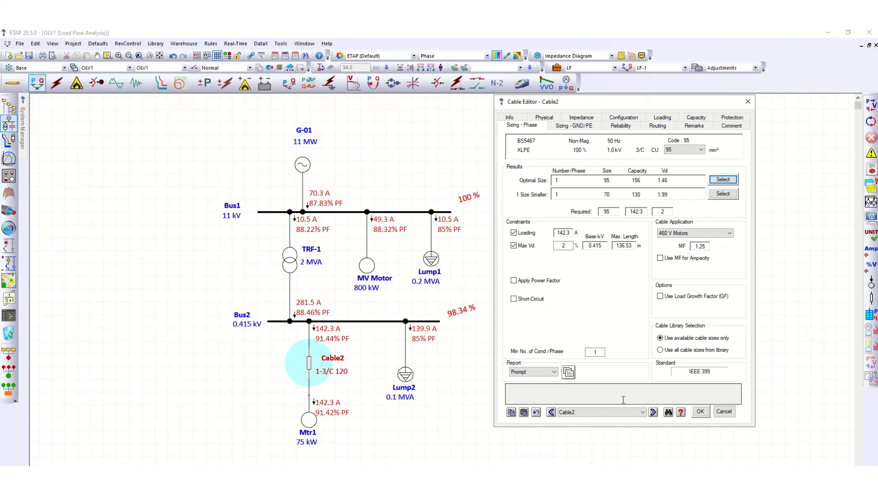
click(700, 411)
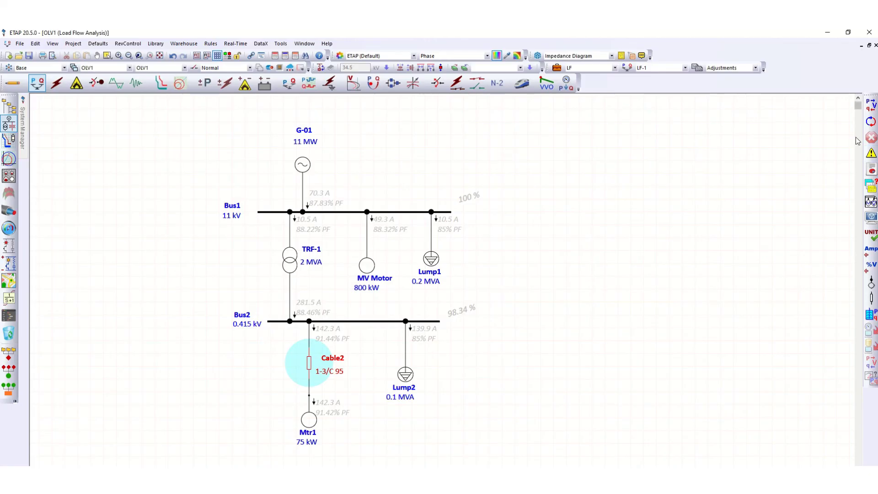
Rerun the load flow with Cable2 resized to 1-3/C 95.
click(870, 106)
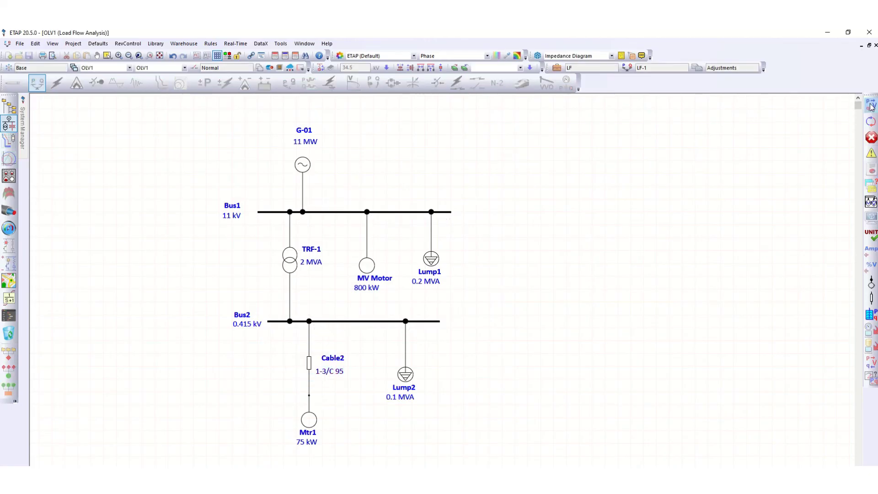